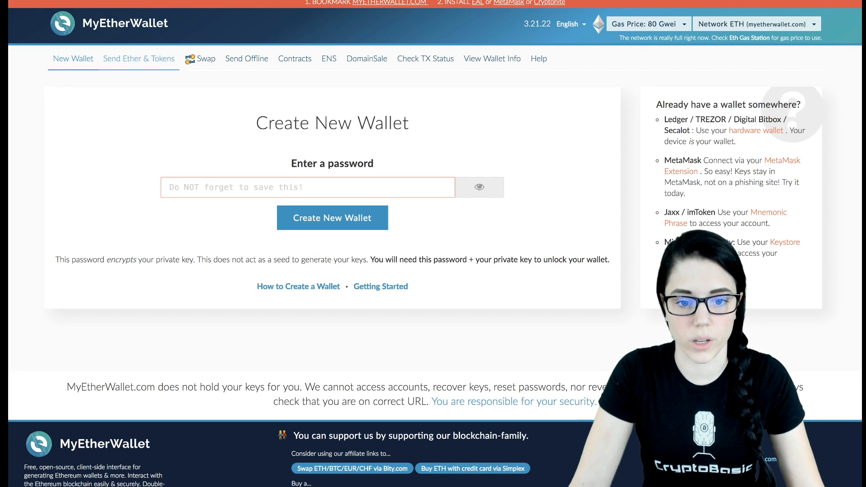
Choose Ledger Wallet on the Send Ether & Tokens page and connect, highlighting the Ledger (ETH) path.
{"action": "left_click", "coordinate": [139, 58]}
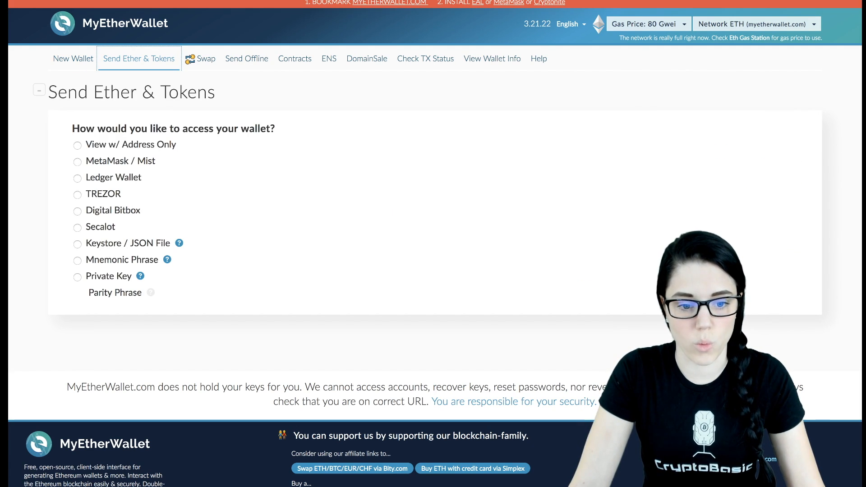
{"action": "left_click", "coordinate": [77, 178]}
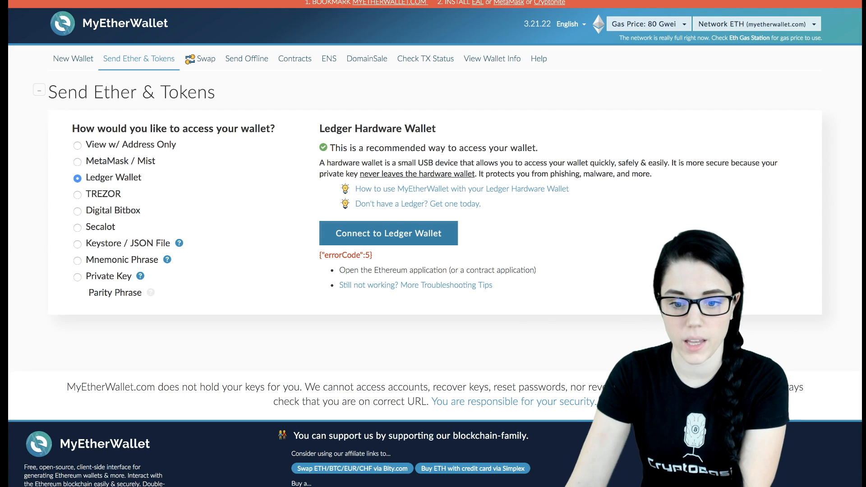
{"action": "left_click", "coordinate": [388, 233]}
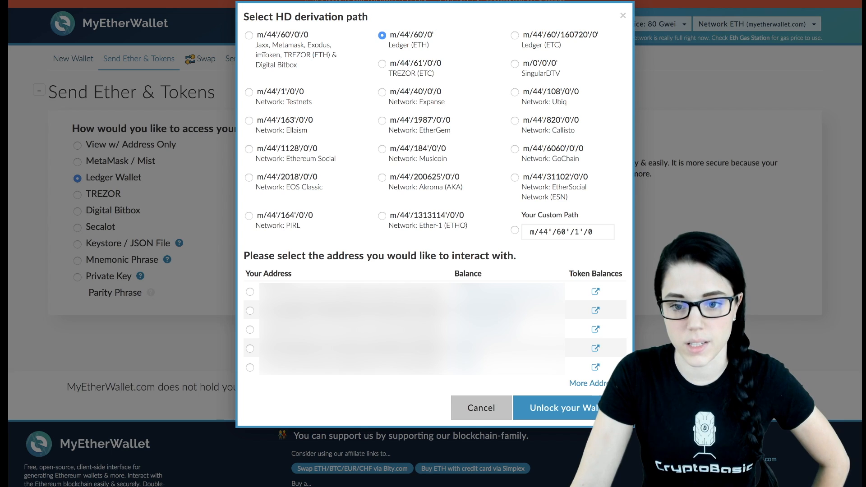
{"action": "left_click_drag", "start_coordinate": [389, 34], "coordinate": [431, 46]}
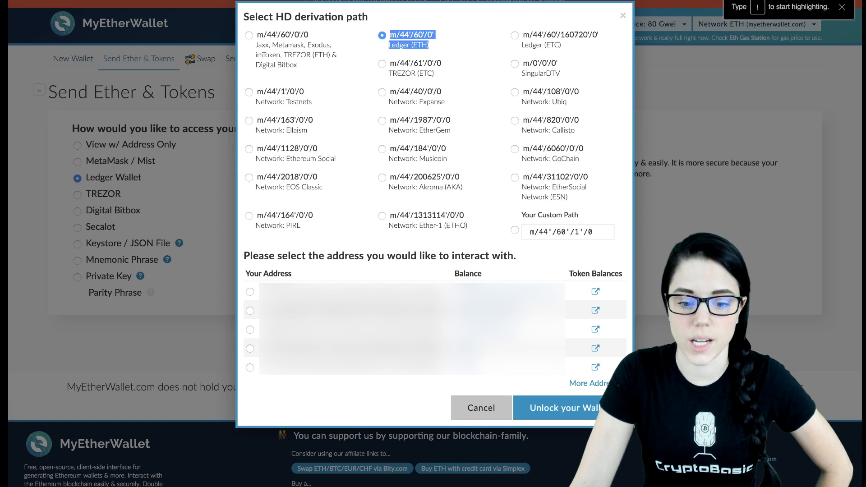
Unlock the wallet with the second address on the m/44'/60'/0' path.
{"action": "left_click", "coordinate": [249, 311]}
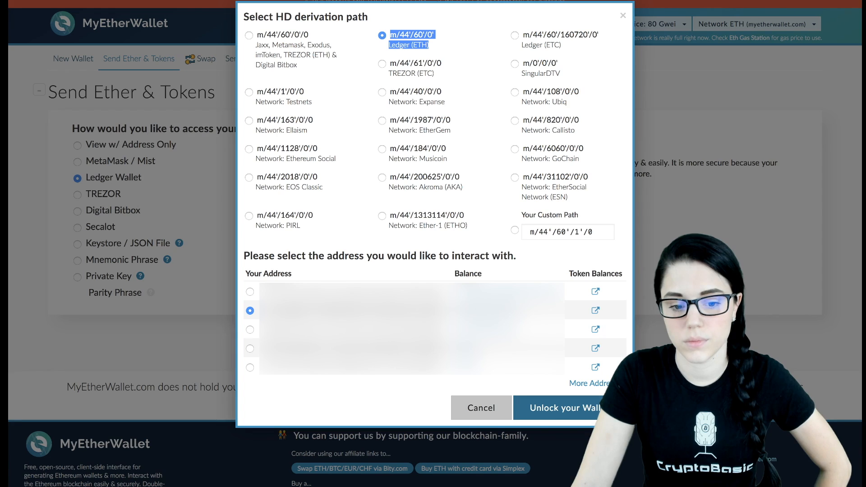
{"action": "left_click", "coordinate": [564, 407]}
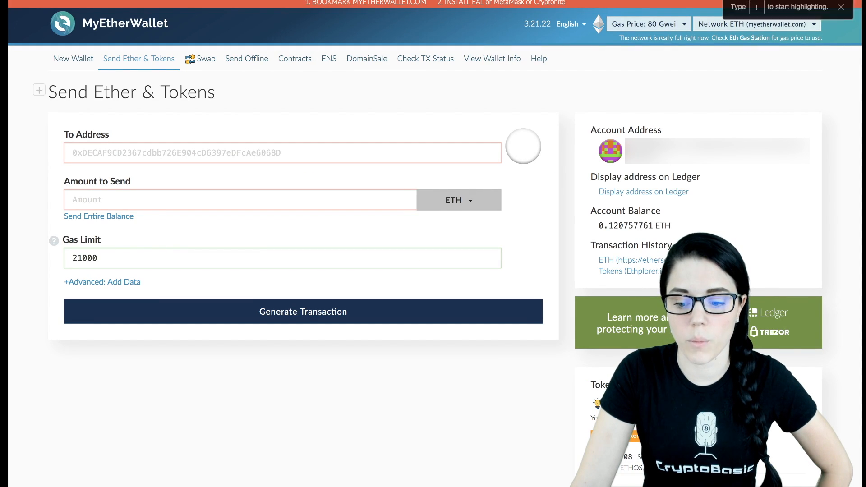
{"action": "scroll", "coordinate": [433, 244], "scroll_direction": "down", "scroll_amount": 4}
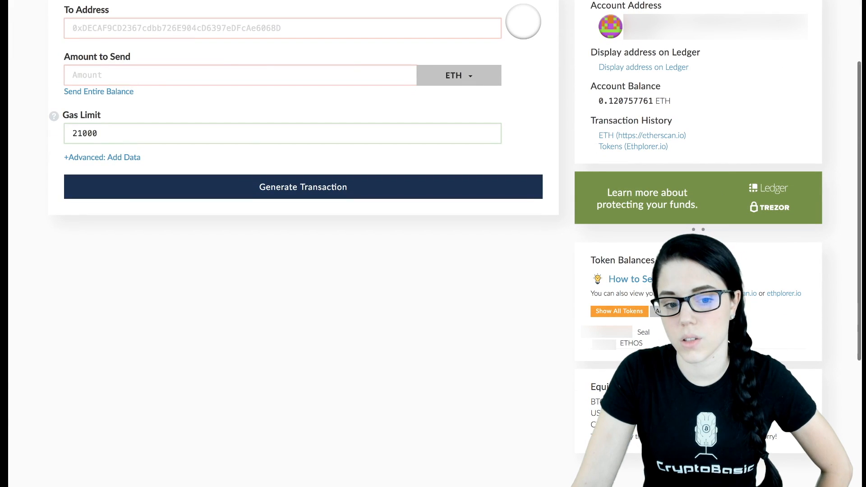
Show the sendable currencies ETH, ETHOS and Seal beside Amount to Send.
{"action": "left_click", "coordinate": [458, 75]}
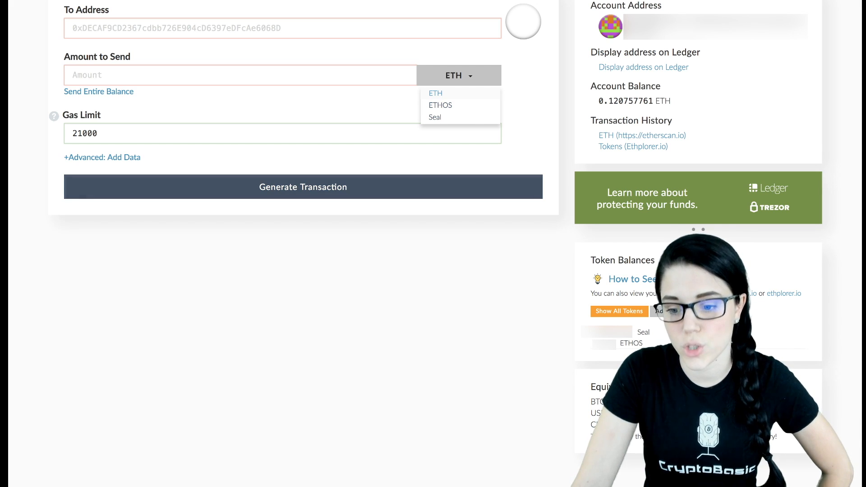
{"action": "scroll", "coordinate": [303, 270], "scroll_direction": "down", "scroll_amount": 1}
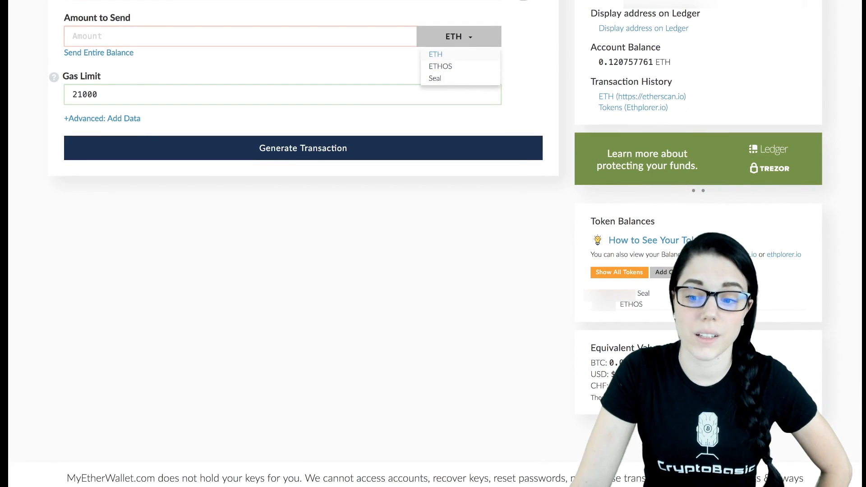
Bring up Add Custom Token and move through Contract Address, Symbol and Decimals, then try saving.
{"action": "left_click", "coordinate": [661, 272]}
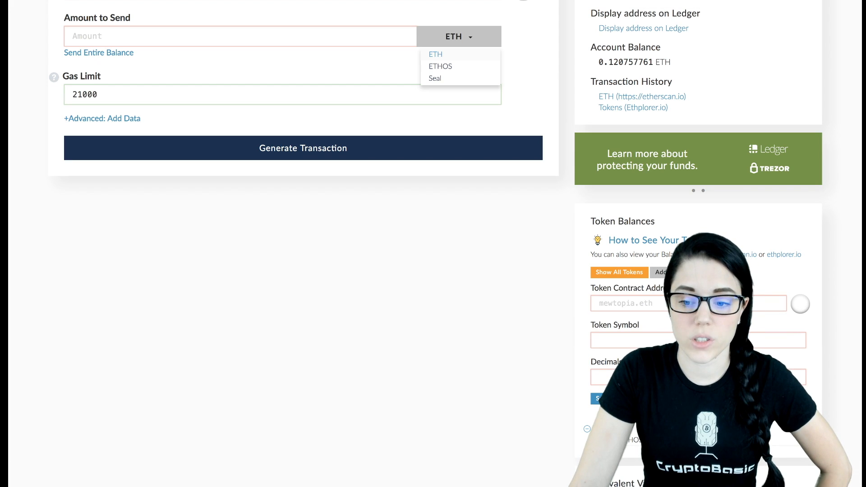
{"action": "left_click", "coordinate": [724, 304]}
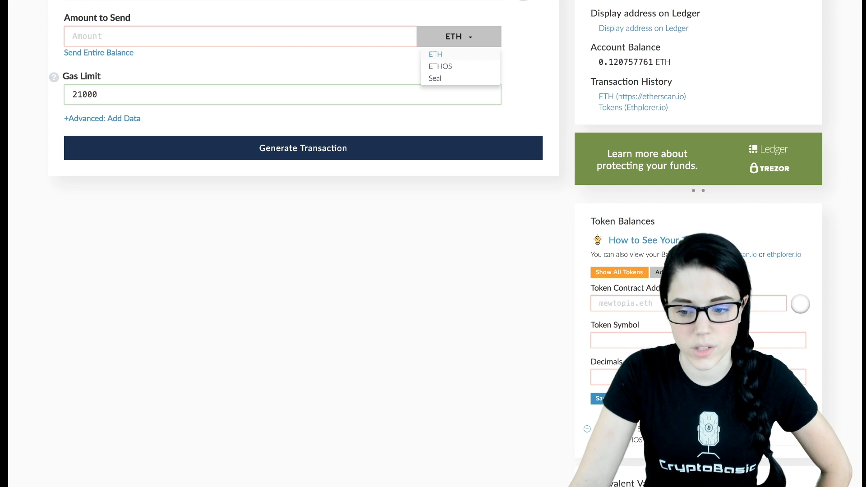
{"action": "left_click", "coordinate": [697, 340]}
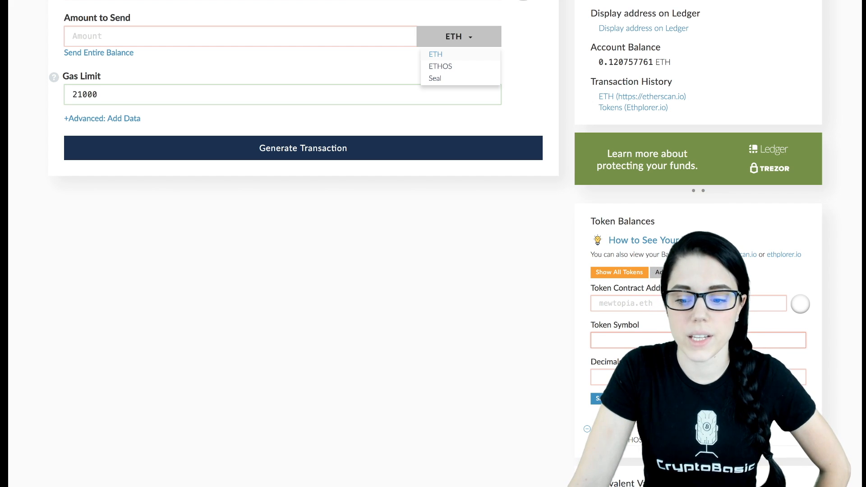
{"action": "key", "text": "Tab"}
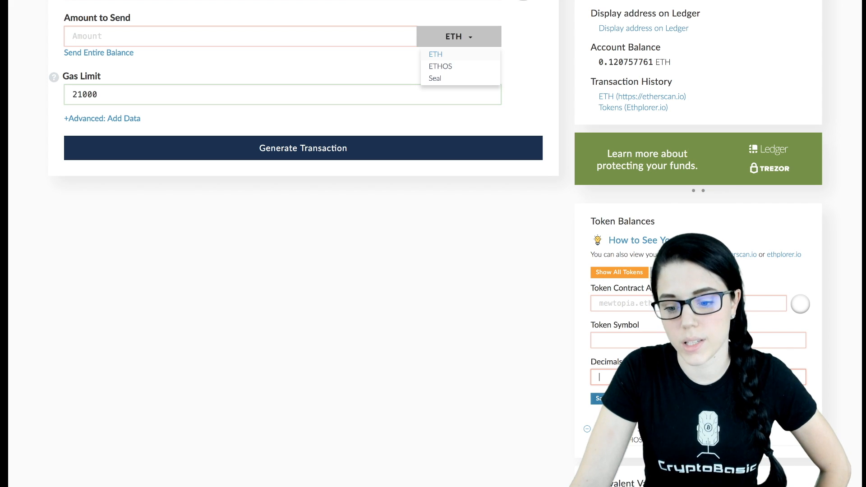
{"action": "key", "text": "Return"}
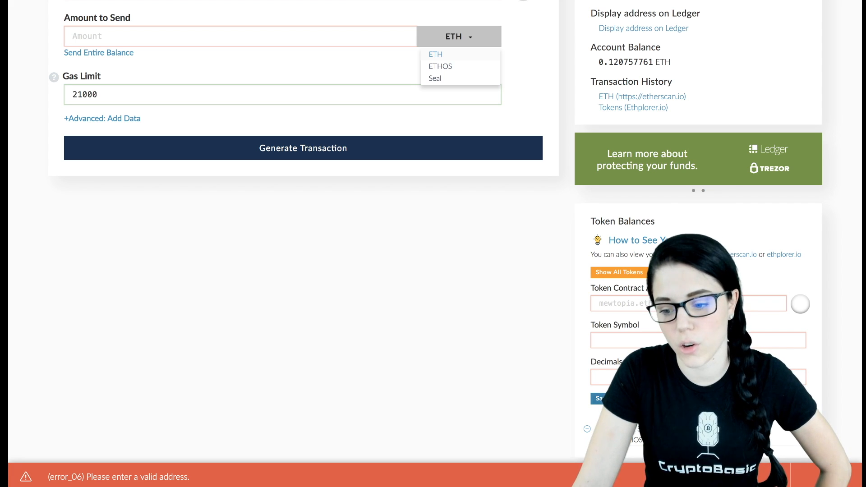
{"action": "scroll", "coordinate": [433, 244], "scroll_direction": "down", "scroll_amount": 2}
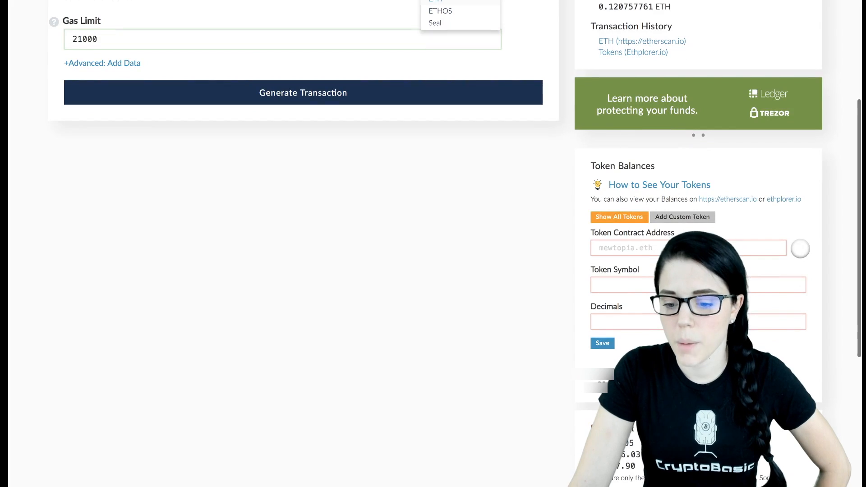
{"action": "scroll", "coordinate": [433, 244], "scroll_direction": "down", "scroll_amount": 3}
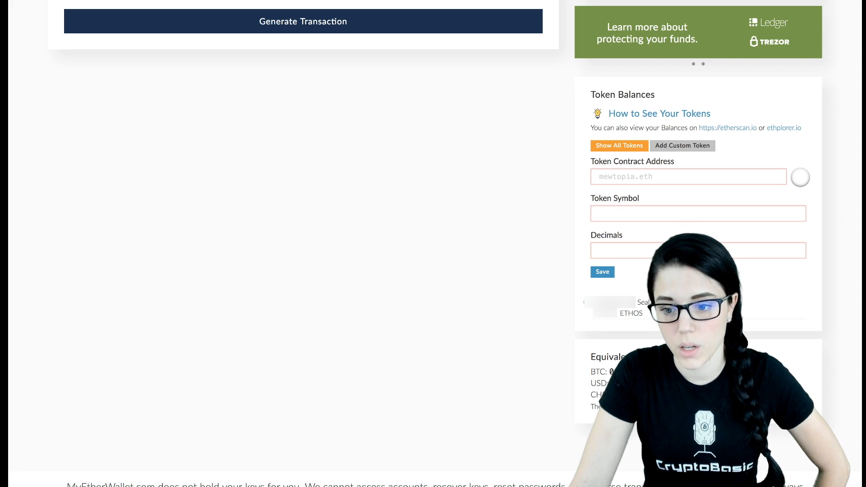
{"action": "left_click", "coordinate": [619, 146]}
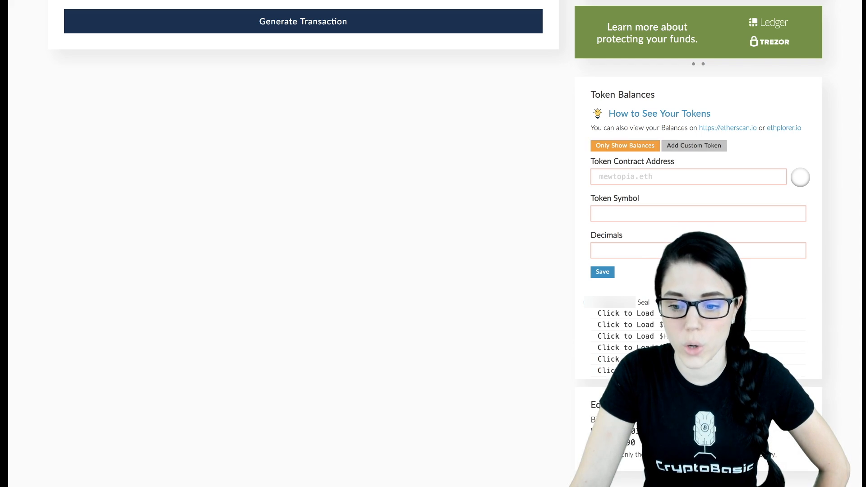
{"action": "scroll", "coordinate": [698, 203], "scroll_direction": "down", "scroll_amount": 5}
{"action": "scroll", "coordinate": [698, 203], "scroll_direction": "down", "scroll_amount": 5}
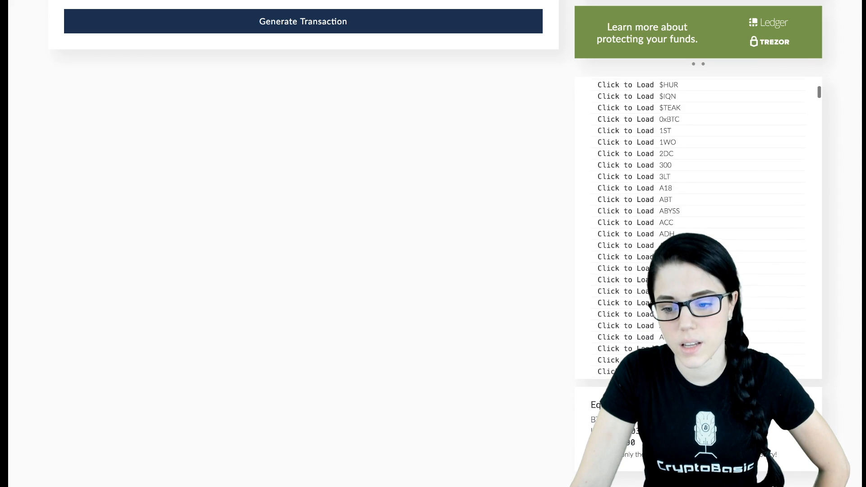
{"action": "scroll", "coordinate": [696, 203], "scroll_direction": "down", "scroll_amount": 3}
{"action": "scroll", "coordinate": [696, 203], "scroll_direction": "down", "scroll_amount": 2}
{"action": "scroll", "coordinate": [696, 203], "scroll_direction": "down", "scroll_amount": 3}
{"action": "scroll", "coordinate": [697, 203], "scroll_direction": "down", "scroll_amount": 3}
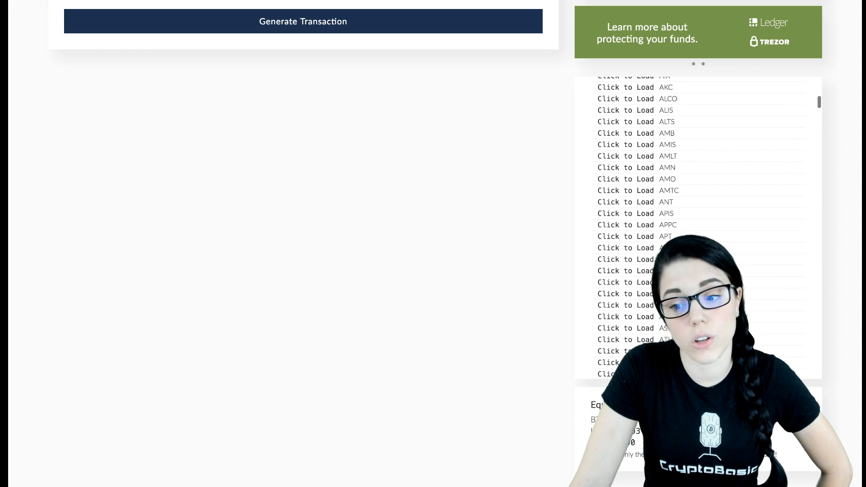
{"action": "scroll", "coordinate": [698, 203], "scroll_direction": "down", "scroll_amount": 3}
{"action": "scroll", "coordinate": [697, 204], "scroll_direction": "down", "scroll_amount": 2}
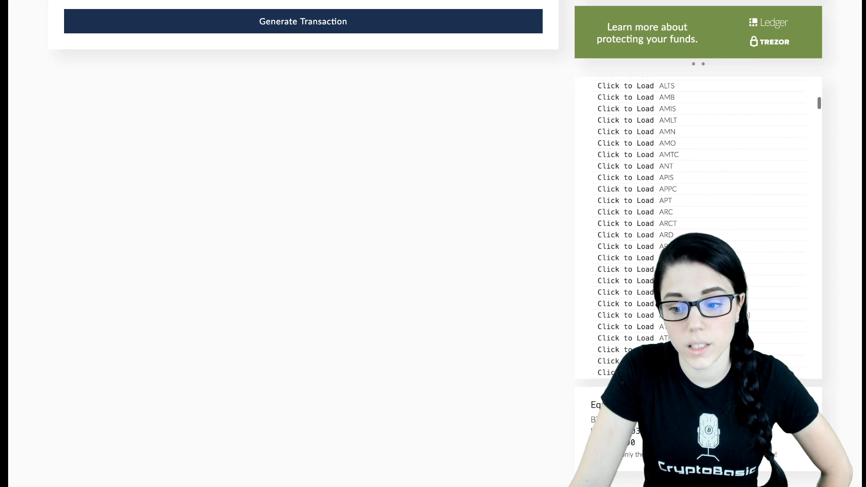
{"action": "scroll", "coordinate": [697, 203], "scroll_direction": "down", "scroll_amount": 5}
{"action": "scroll", "coordinate": [697, 203], "scroll_direction": "down", "scroll_amount": 2}
{"action": "left_click", "coordinate": [622, 294]}
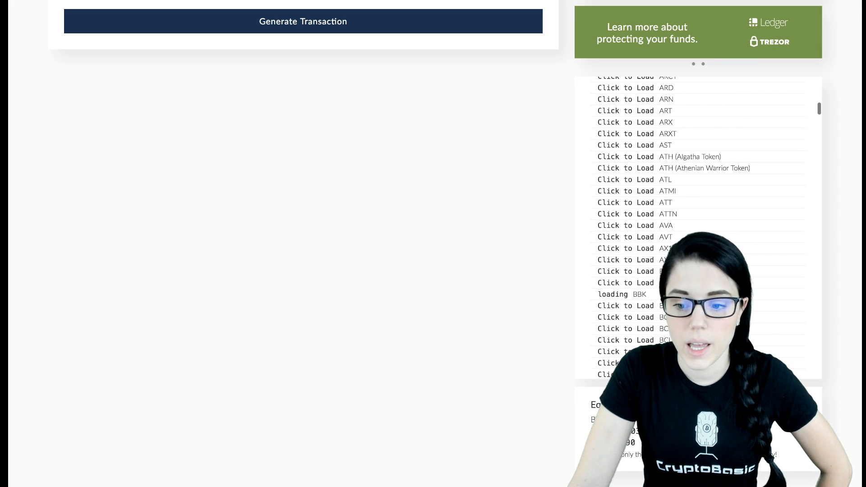
{"action": "left_click", "coordinate": [623, 272]}
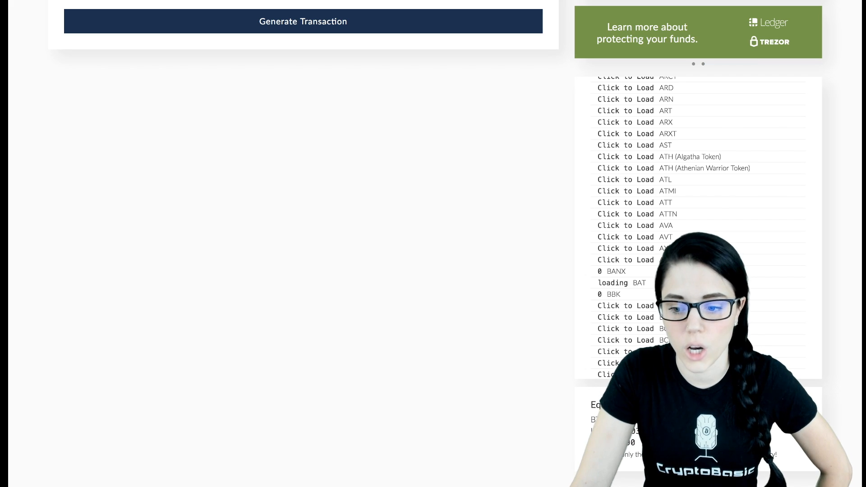
{"action": "scroll", "coordinate": [696, 203], "scroll_direction": "down", "scroll_amount": 5}
{"action": "scroll", "coordinate": [697, 203], "scroll_direction": "down", "scroll_amount": 5}
{"action": "scroll", "coordinate": [697, 203], "scroll_direction": "down", "scroll_amount": 5}
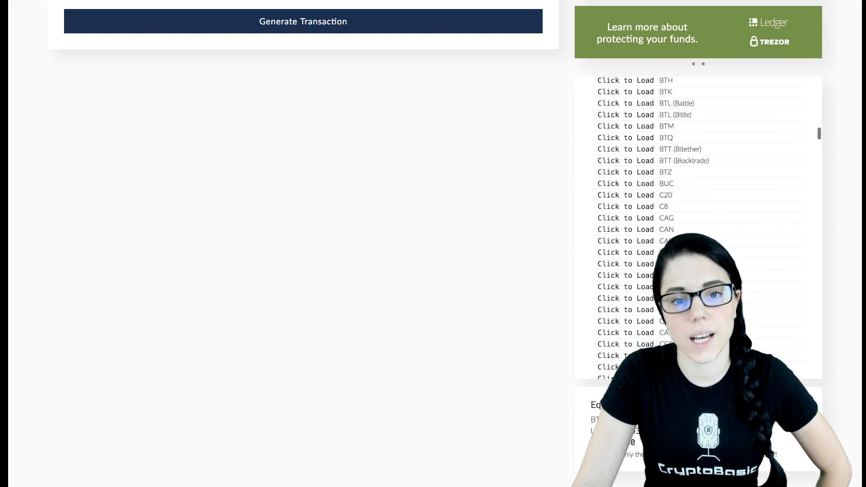
{"action": "scroll", "coordinate": [697, 203], "scroll_direction": "down", "scroll_amount": 4}
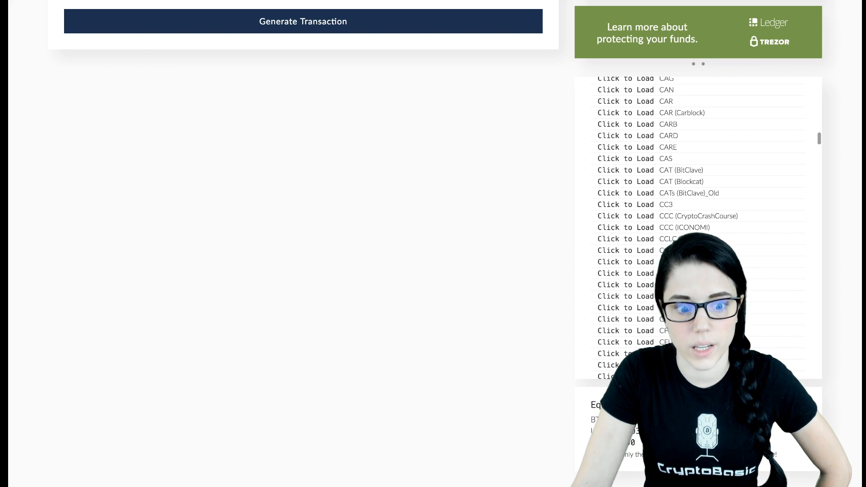
{"action": "scroll", "coordinate": [697, 203], "scroll_direction": "up", "scroll_amount": 3}
{"action": "scroll", "coordinate": [697, 203], "scroll_direction": "up", "scroll_amount": 5}
{"action": "scroll", "coordinate": [698, 204], "scroll_direction": "up", "scroll_amount": 5}
{"action": "scroll", "coordinate": [433, 244], "scroll_direction": "up", "scroll_amount": 10}
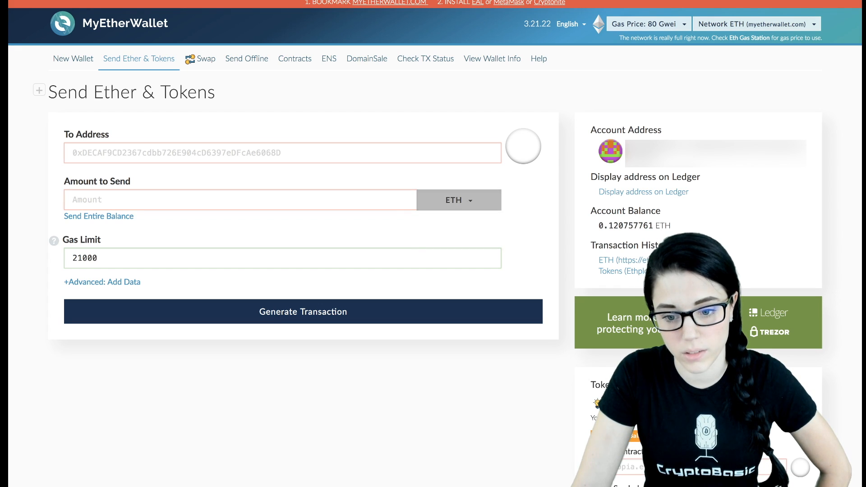
{"action": "left_click", "coordinate": [458, 199]}
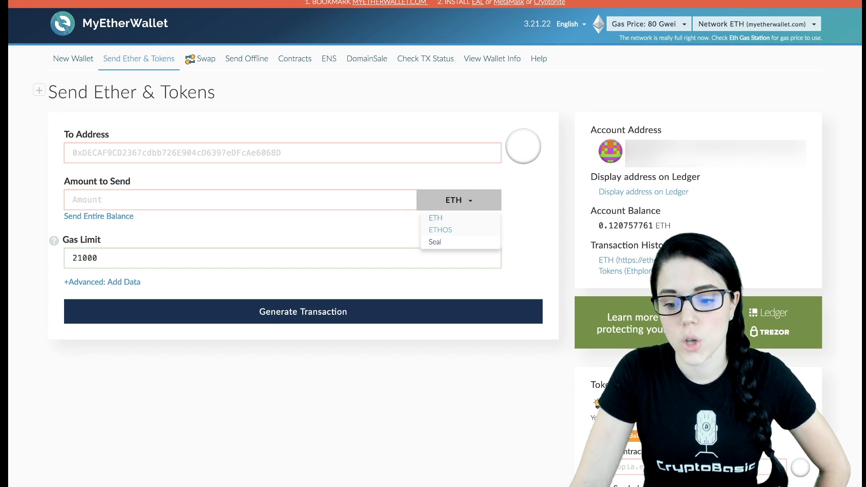
{"action": "scroll", "coordinate": [434, 243], "scroll_direction": "down", "scroll_amount": 3}
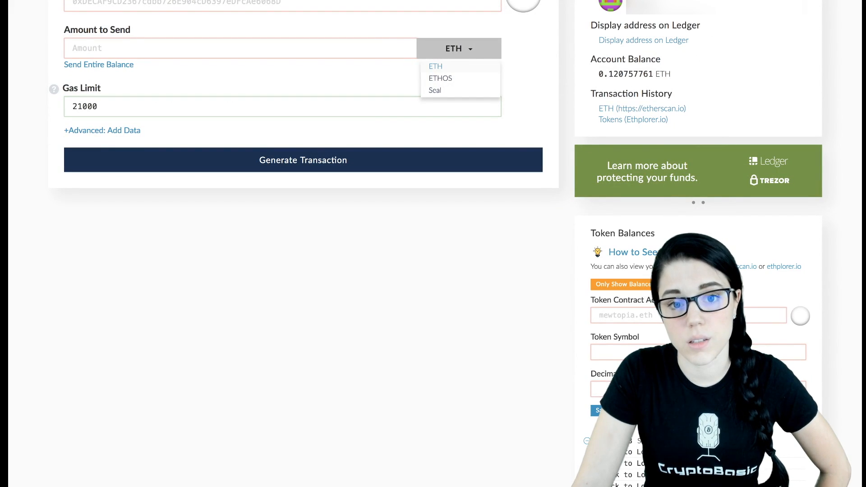
{"action": "scroll", "coordinate": [433, 243], "scroll_direction": "up", "scroll_amount": 3}
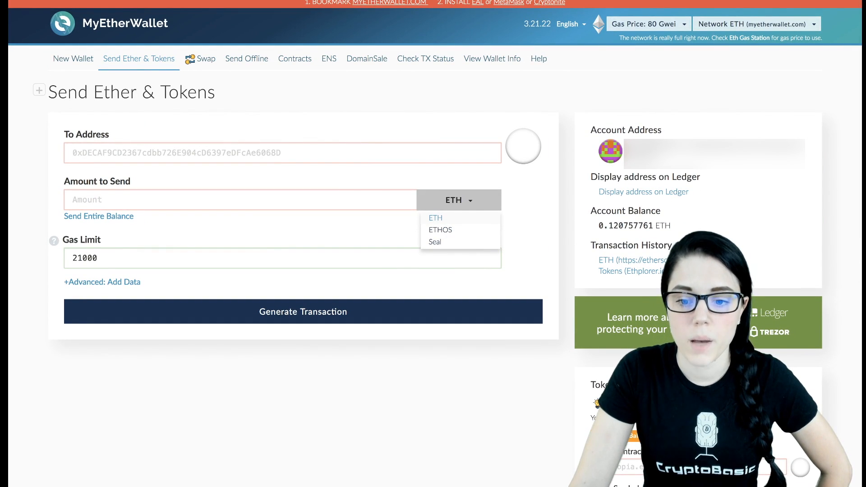
Close the currency list and bring up the Gas Price settings at 80 Gwei.
{"action": "left_click", "coordinate": [459, 200]}
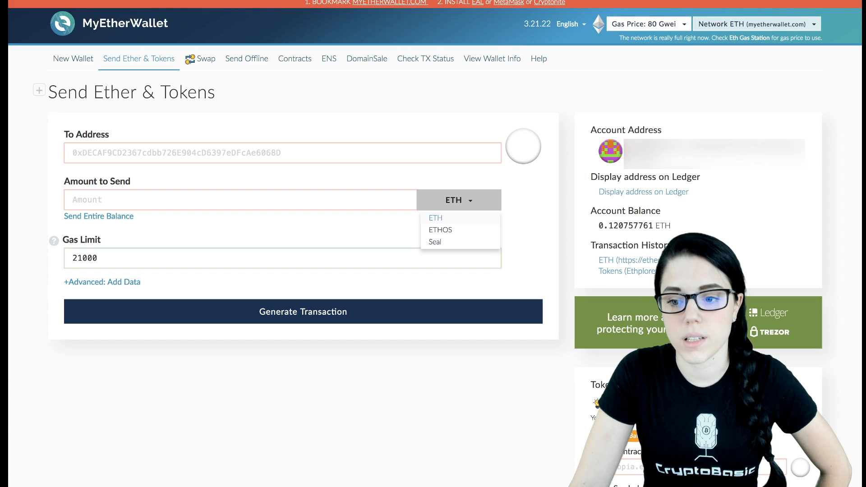
{"action": "left_click", "coordinate": [648, 24]}
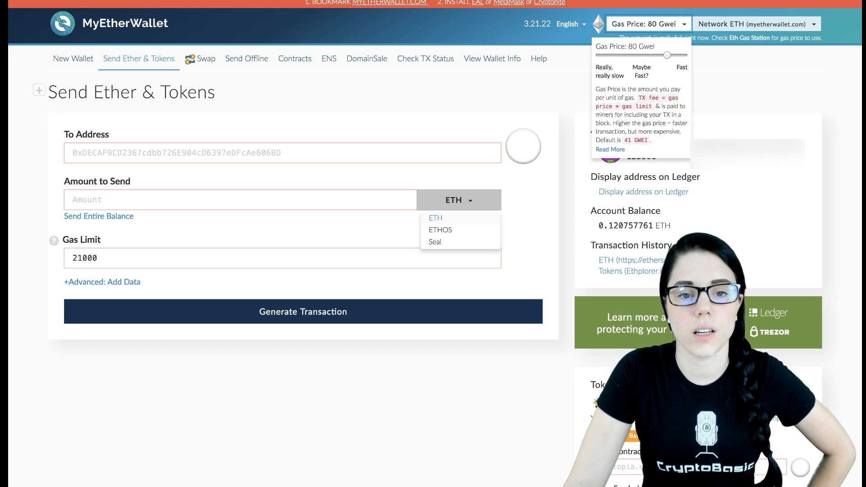
Make Seal the currency to send, select the 21000 gas limit and switch to ETH Gas Station.
{"action": "left_click", "coordinate": [440, 229]}
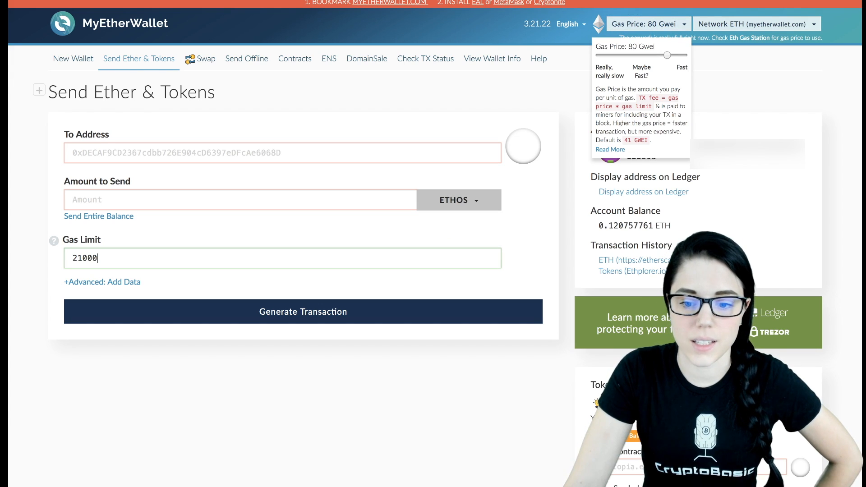
{"action": "left_click", "coordinate": [458, 200]}
{"action": "left_click", "coordinate": [435, 241]}
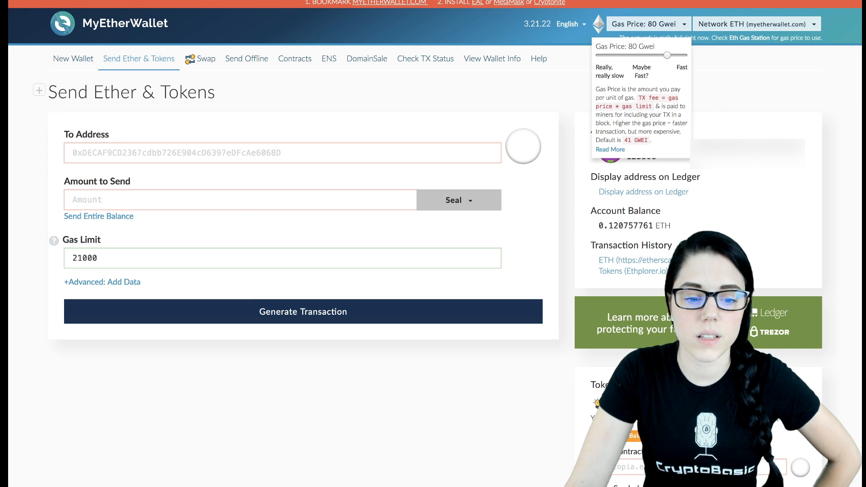
{"action": "double_click", "coordinate": [85, 258]}
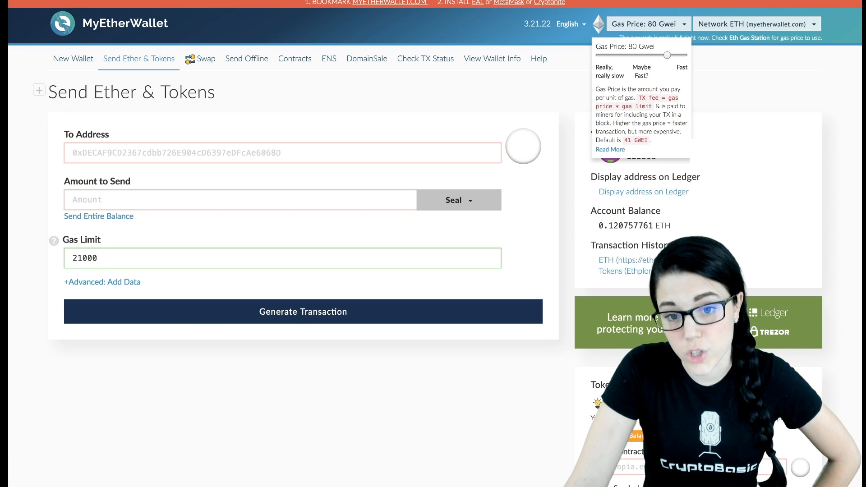
{"action": "key", "text": "ctrl+Tab"}
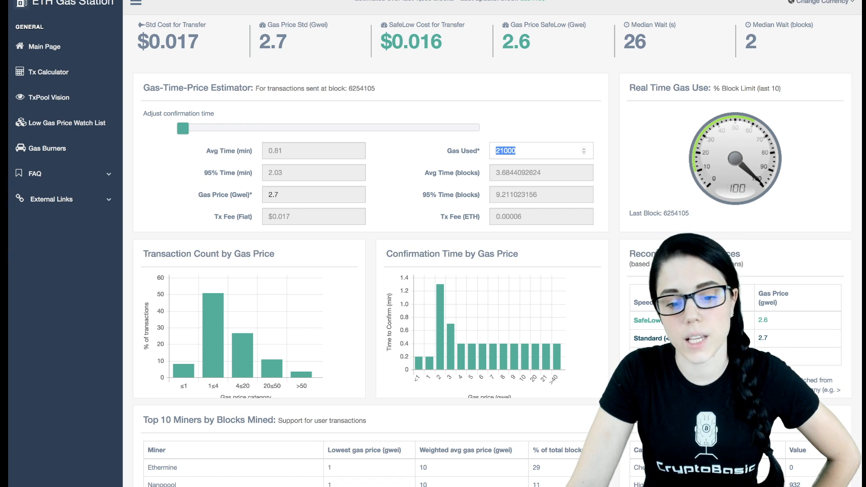
Select the estimated 2.7 Gwei standard gas price for the 21000-gas transfer.
{"action": "double_click", "coordinate": [272, 194]}
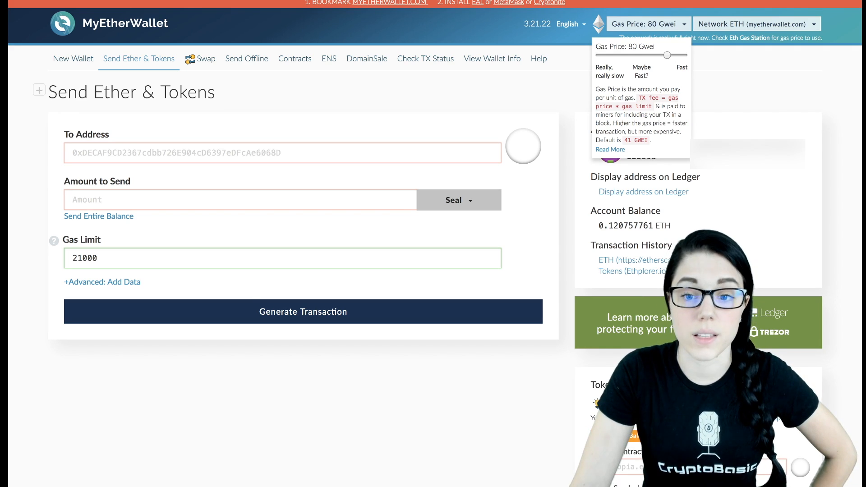
Close the gas price panel and reach the Tokens (Ethplorer.io) link under Transaction History.
{"action": "key", "text": "Escape"}
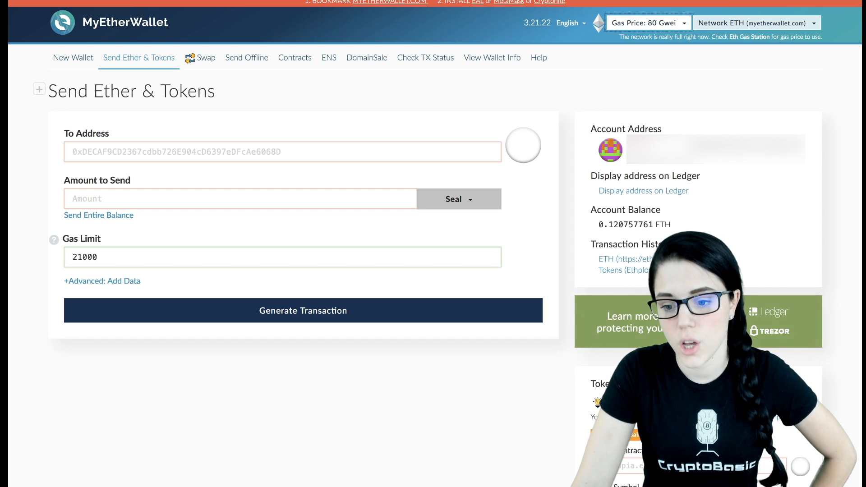
{"action": "key", "text": "Tab"}
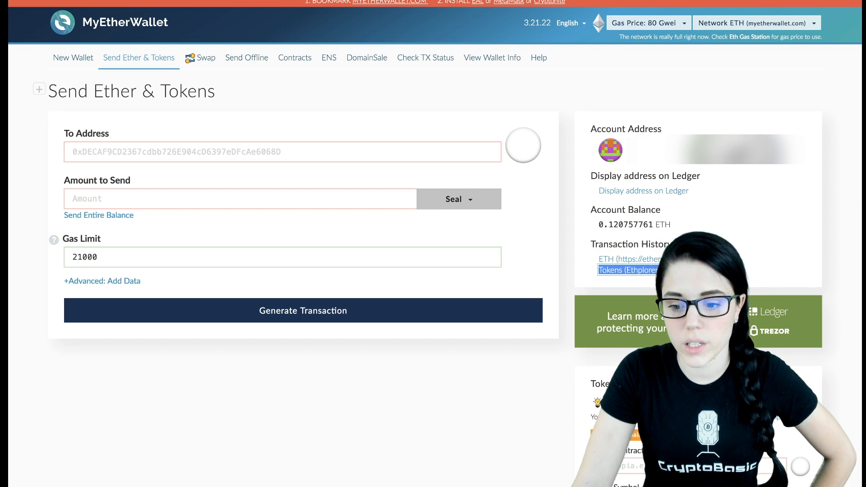
{"action": "key", "text": "Tab"}
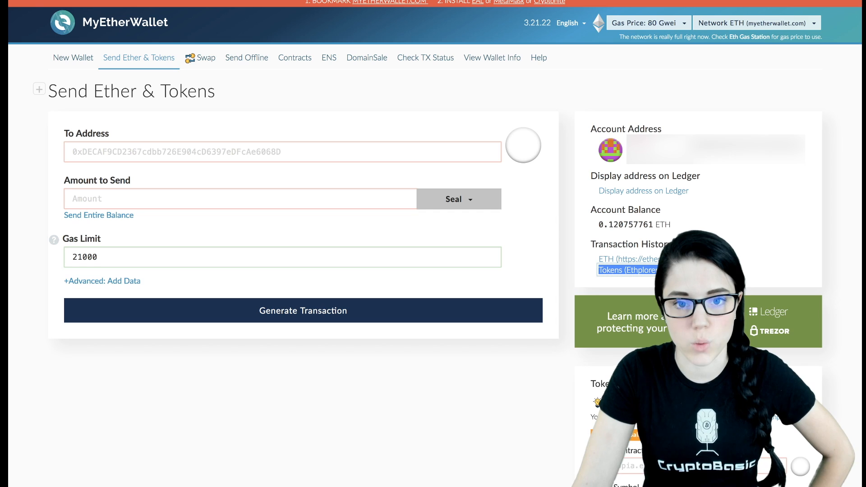
{"action": "scroll", "coordinate": [303, 270], "scroll_direction": "down", "scroll_amount": 3}
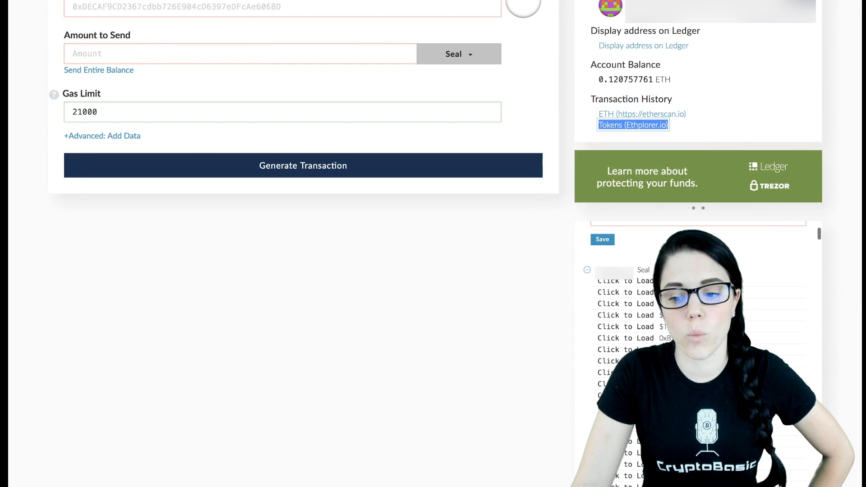
{"action": "scroll", "coordinate": [697, 338], "scroll_direction": "up", "scroll_amount": 3}
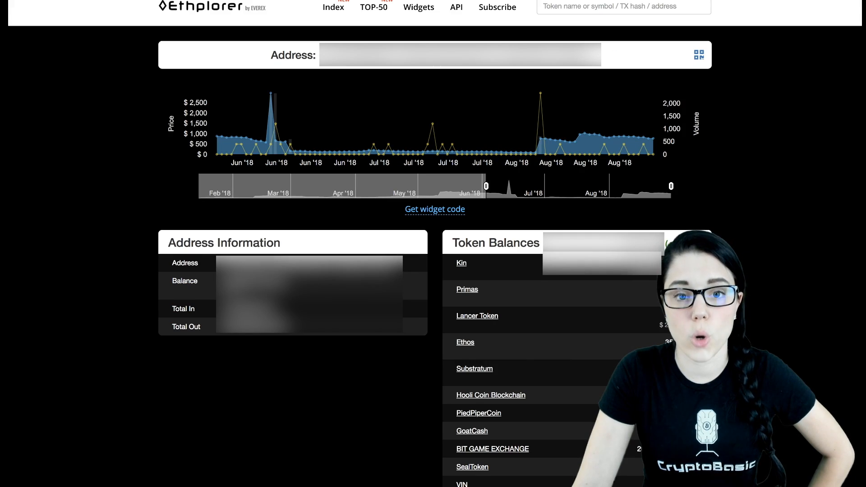
{"action": "scroll", "coordinate": [433, 271], "scroll_direction": "down", "scroll_amount": 3}
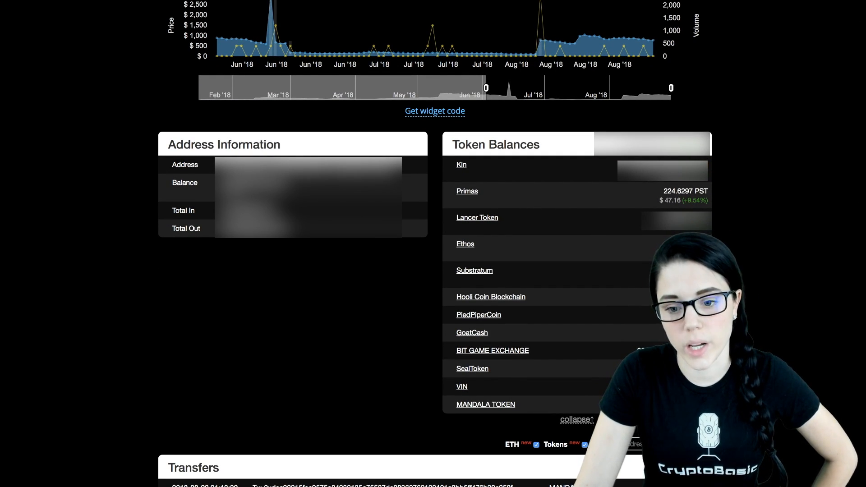
Open the Kin token's details page from the account's Token Balances.
{"action": "double_click", "coordinate": [461, 164]}
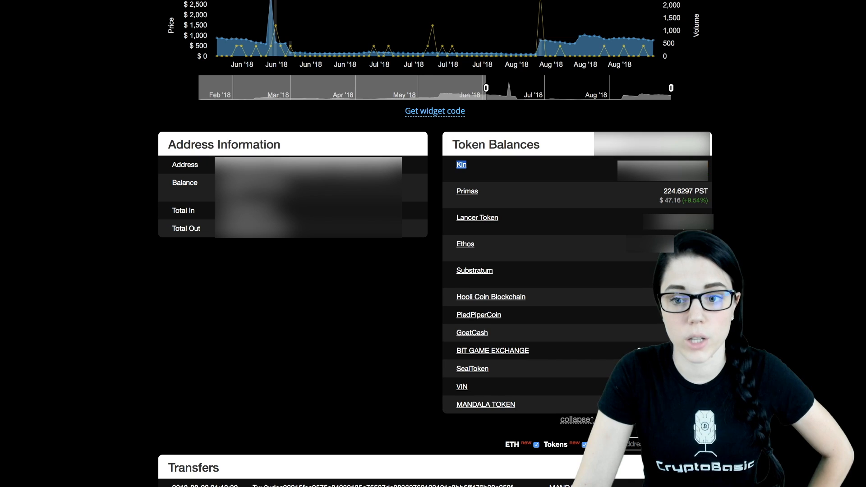
{"action": "left_click", "coordinate": [461, 165]}
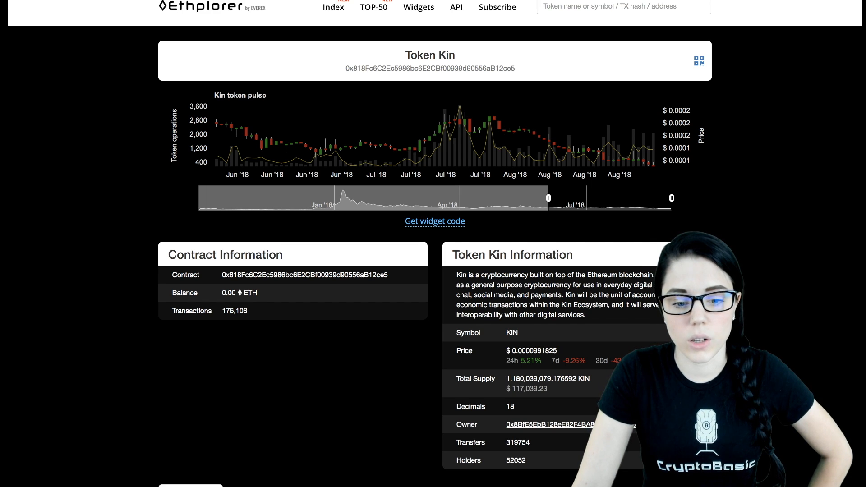
Select the Kin contract address and its Decimals value of 18.
{"action": "left_click_drag", "start_coordinate": [173, 274], "coordinate": [389, 275]}
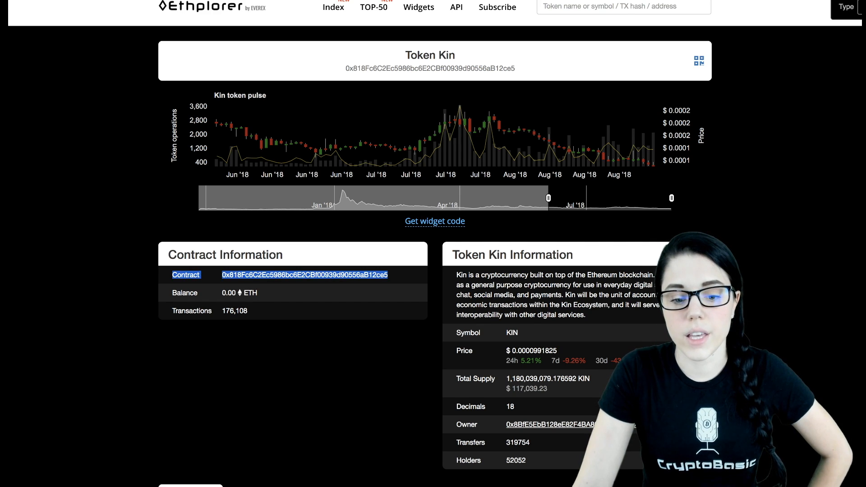
{"action": "scroll", "coordinate": [432, 271], "scroll_direction": "down", "scroll_amount": 1}
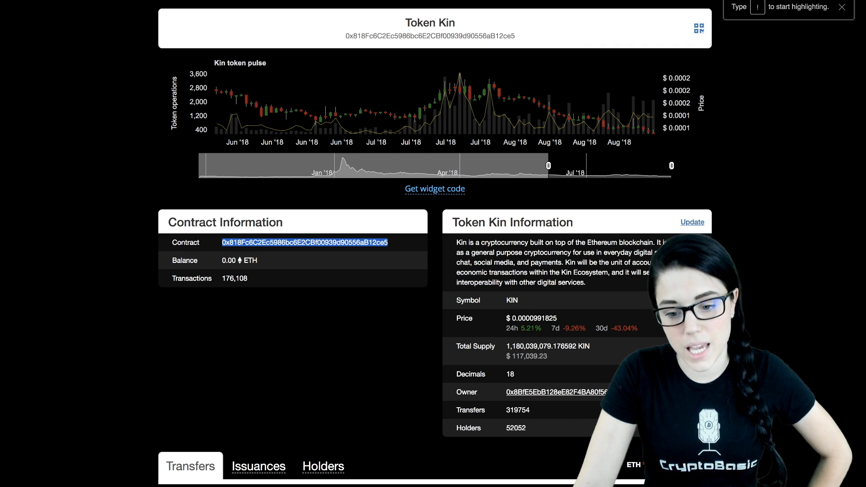
{"action": "left_click_drag", "start_coordinate": [457, 373], "coordinate": [515, 375]}
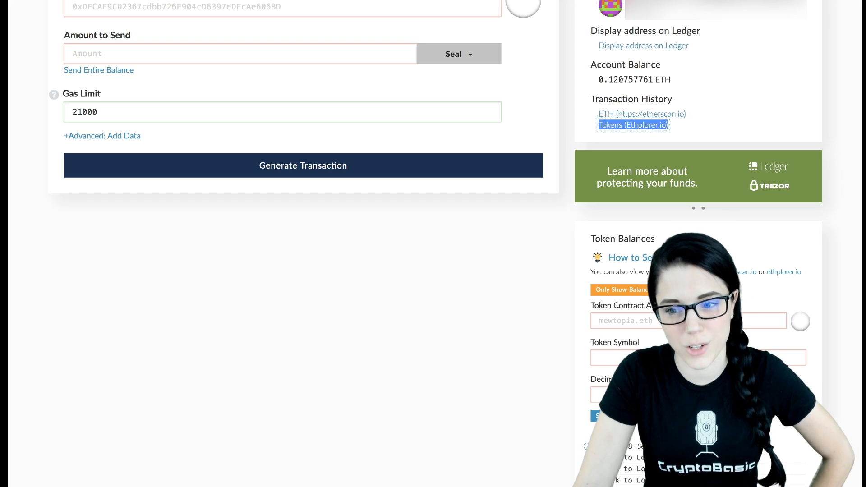
{"action": "scroll", "coordinate": [303, 204], "scroll_direction": "up", "scroll_amount": 5}
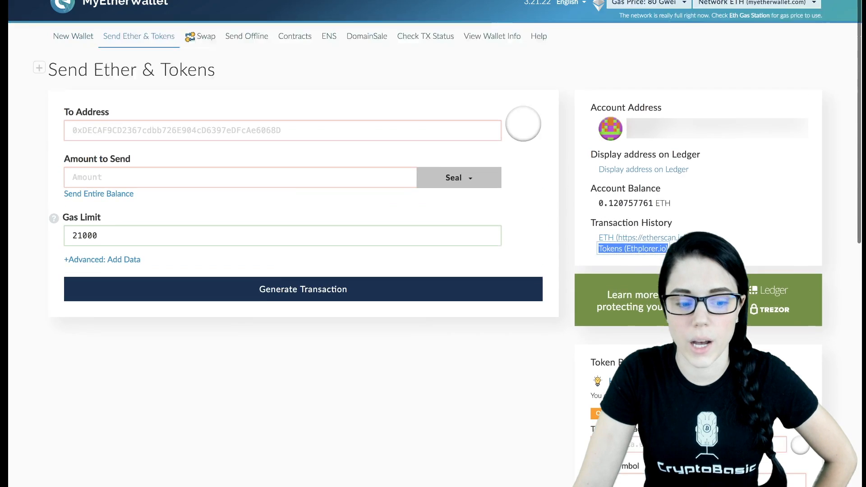